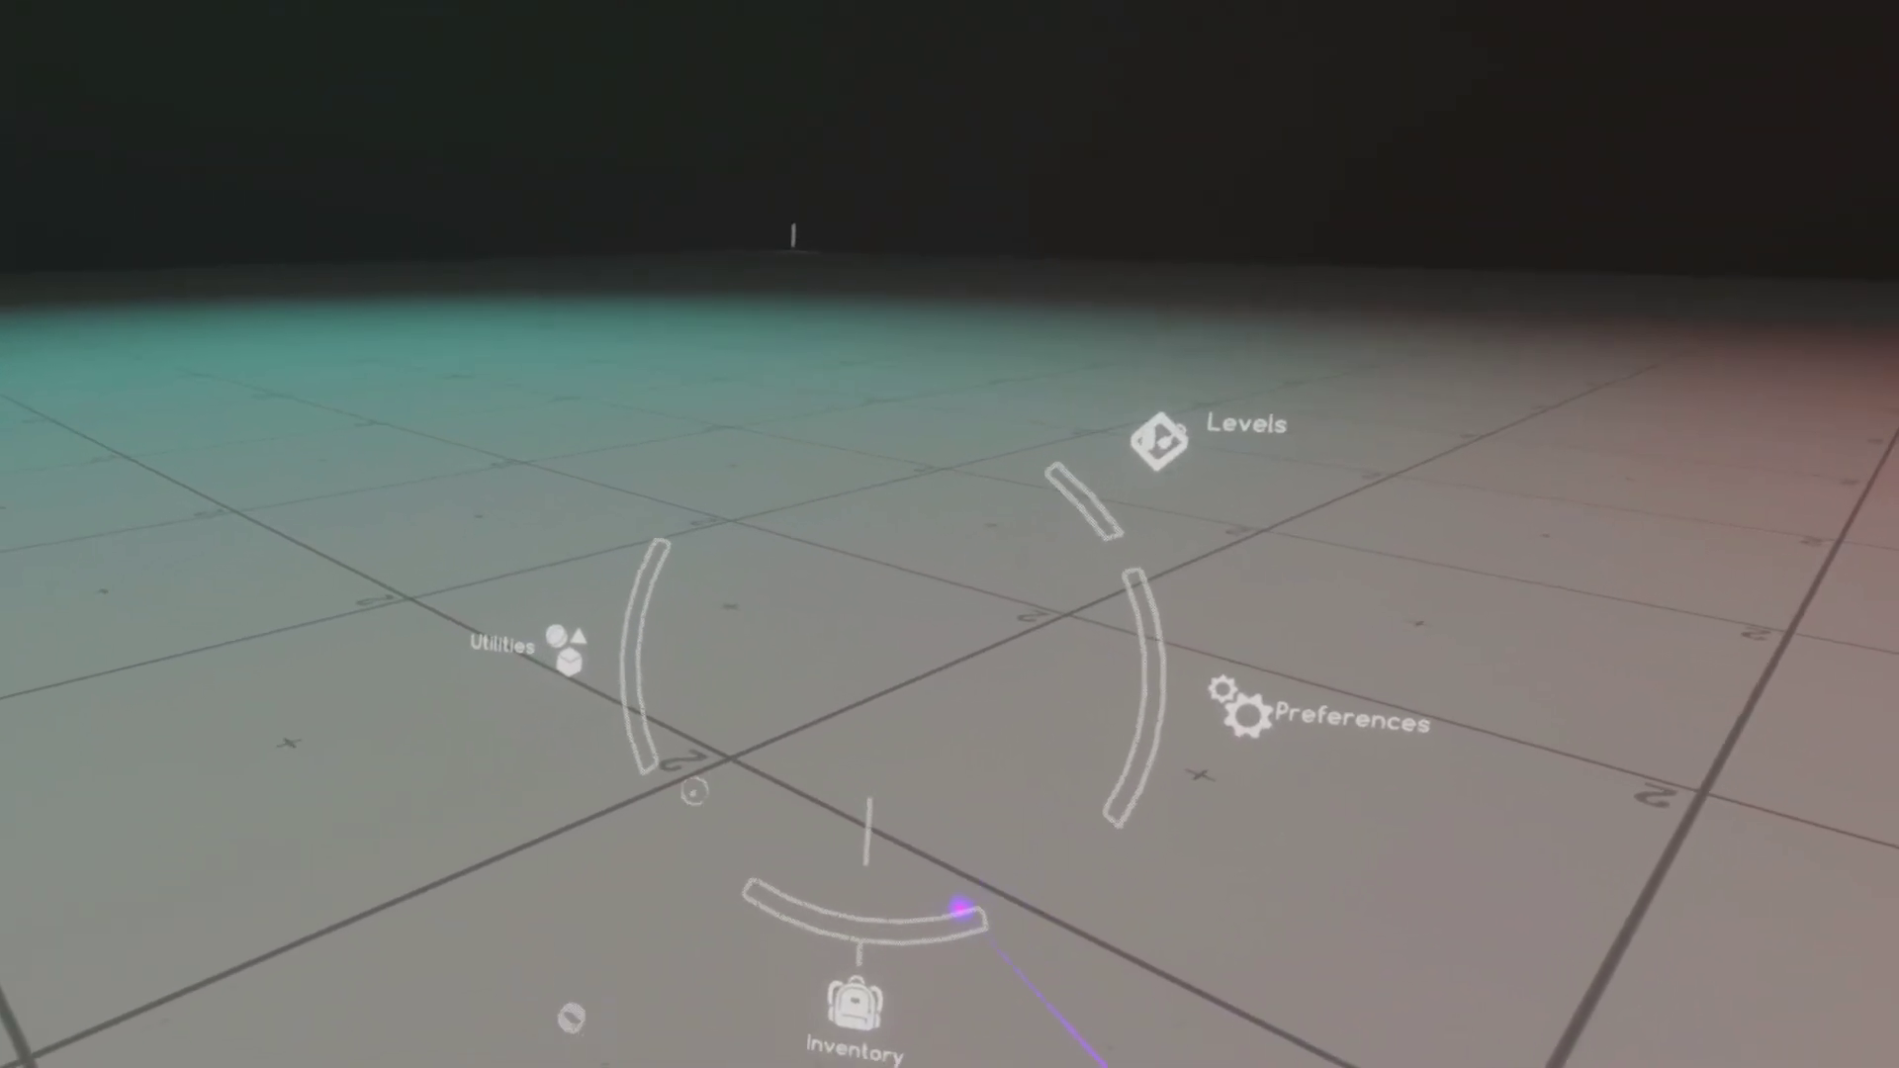
click(962, 908)
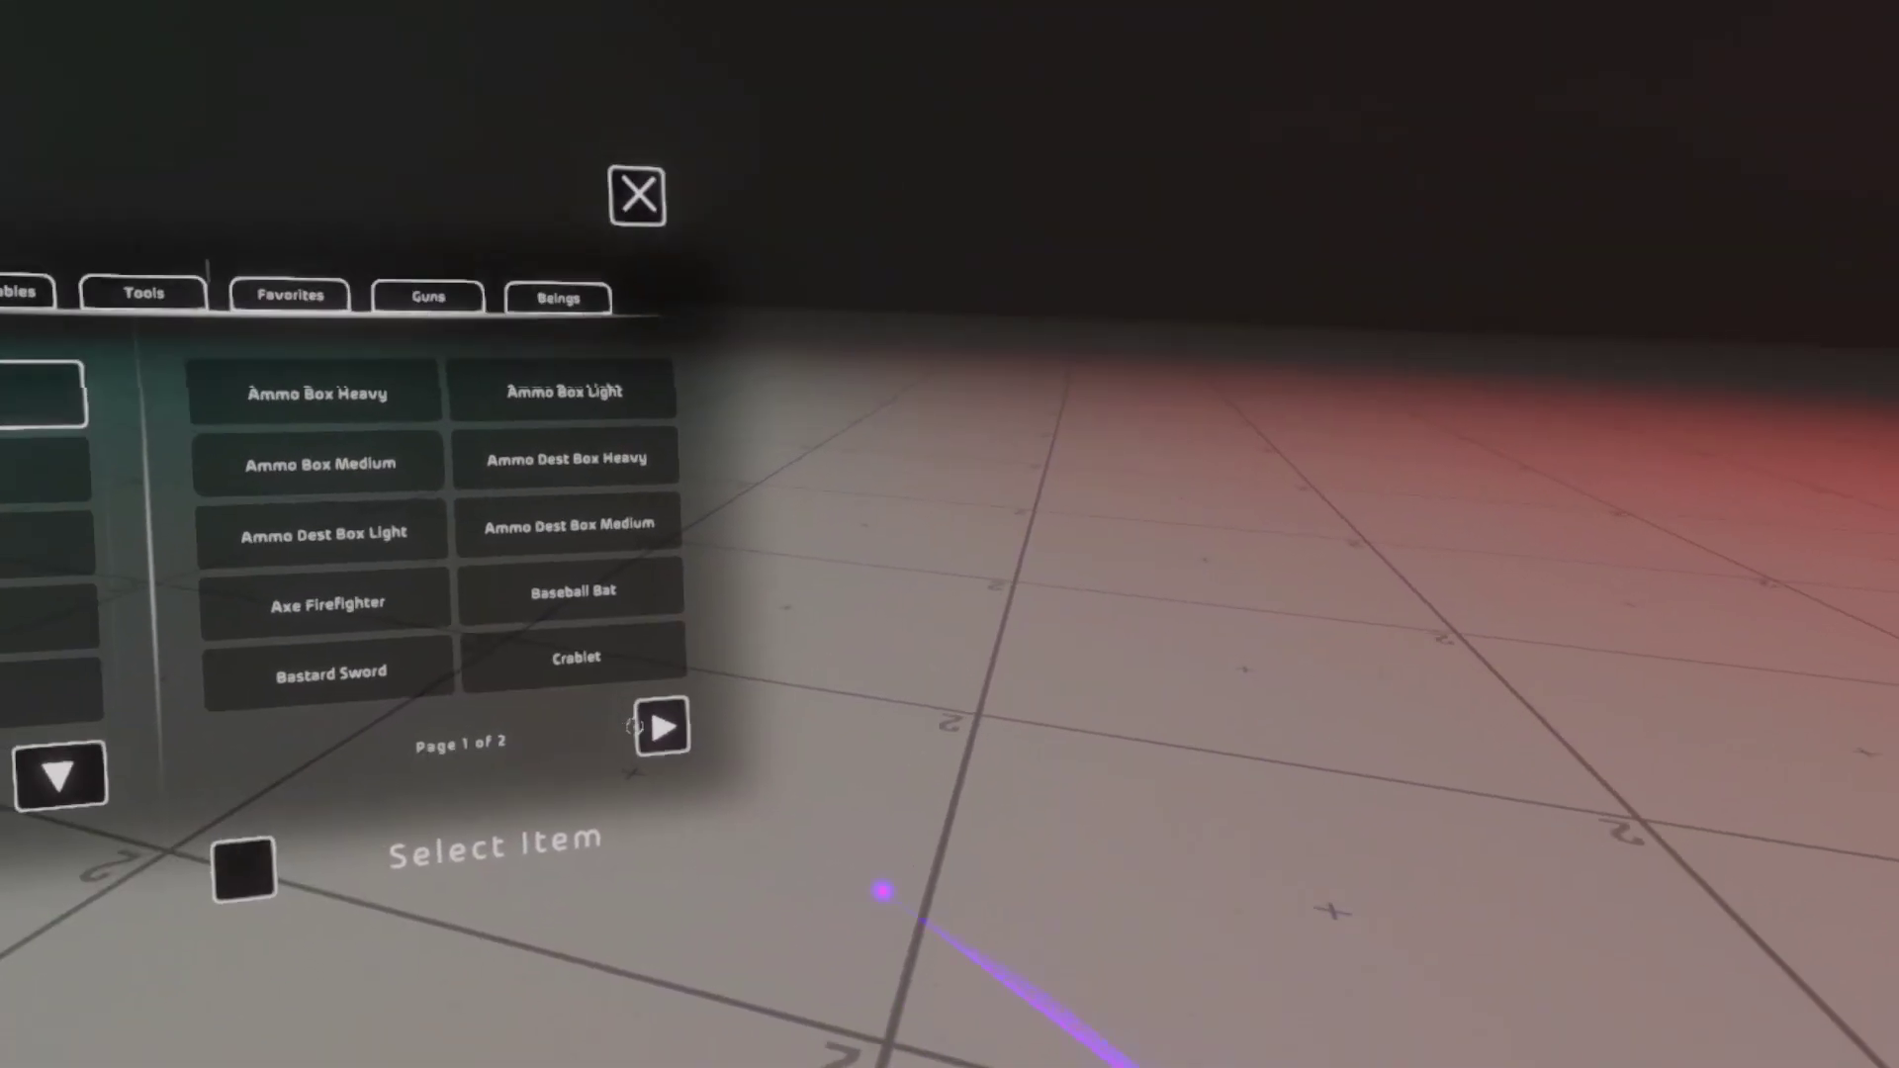
click(632, 417)
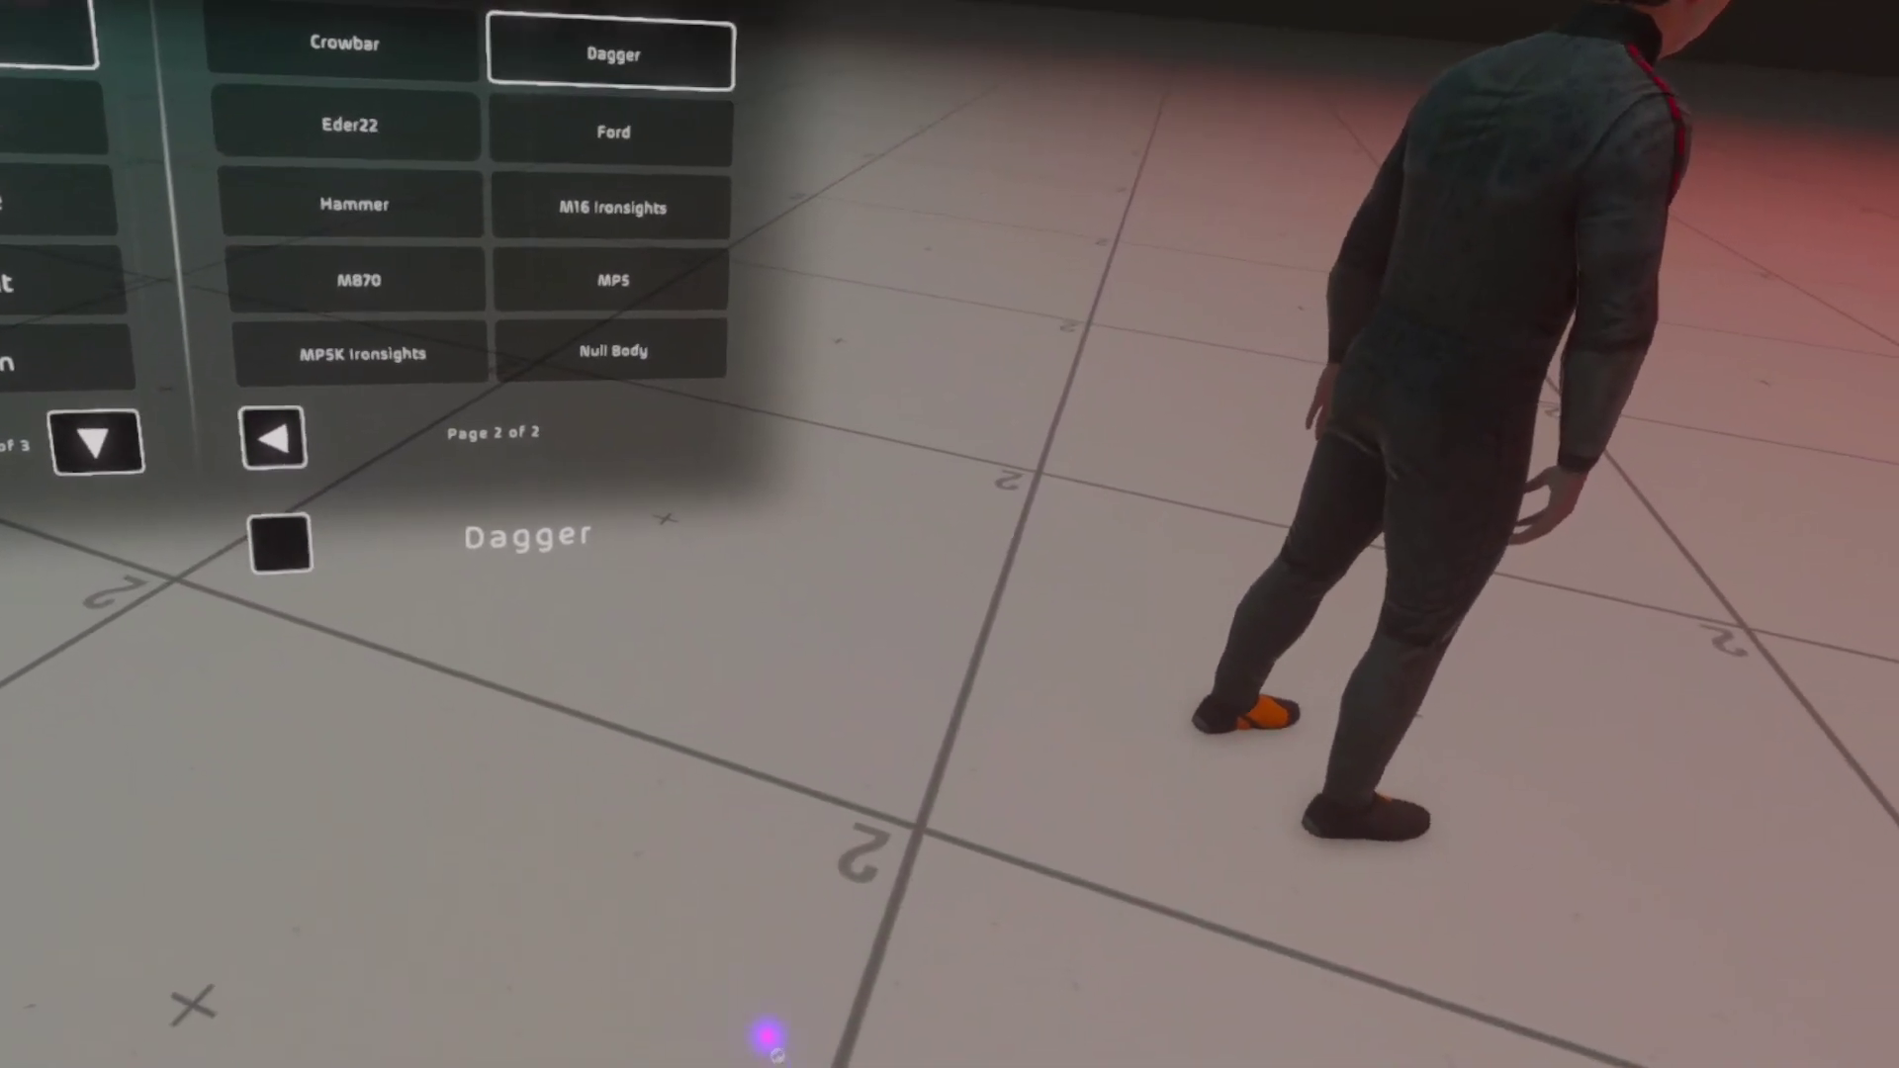